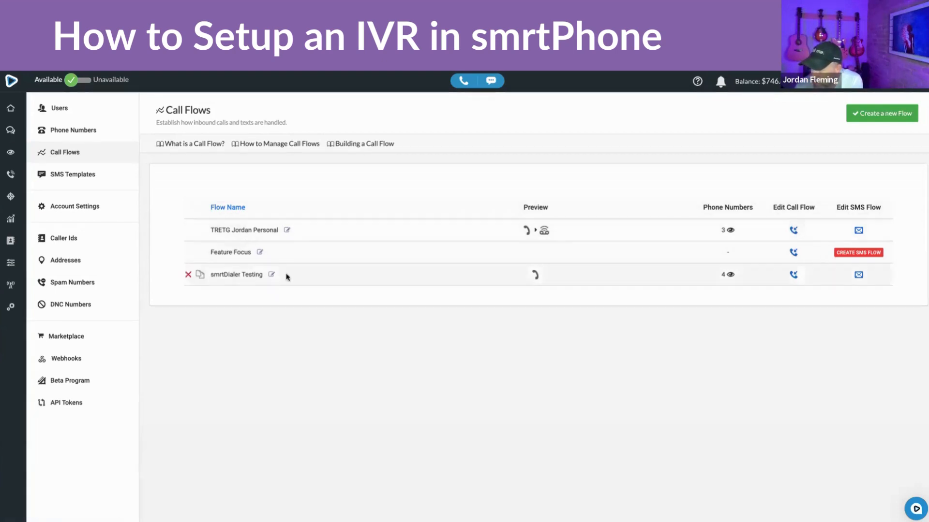
Step: Open the Feature Focus call flow for editing and place an IVR Menu applet in its Call Start block
left_click(795, 253)
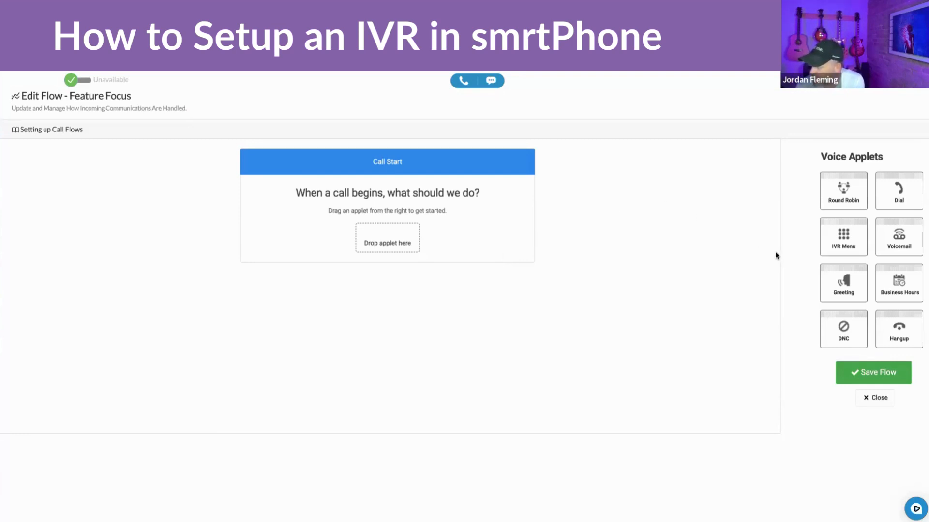
left_click_drag(843, 247, 403, 247)
scroll(403, 246, "up", 3)
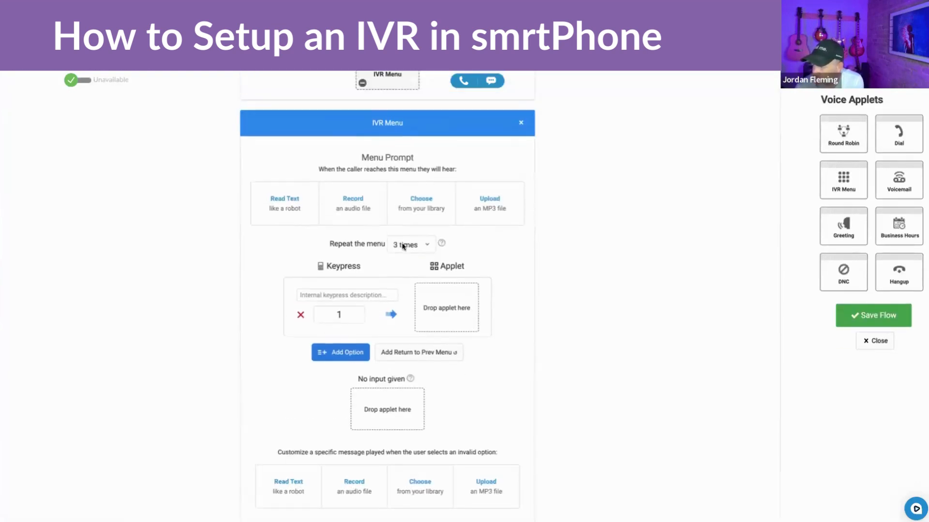
Step: Describe keypress 1 of the IVR menu as Sales and assign a Dial applet to it
scroll(403, 244, "down", 2)
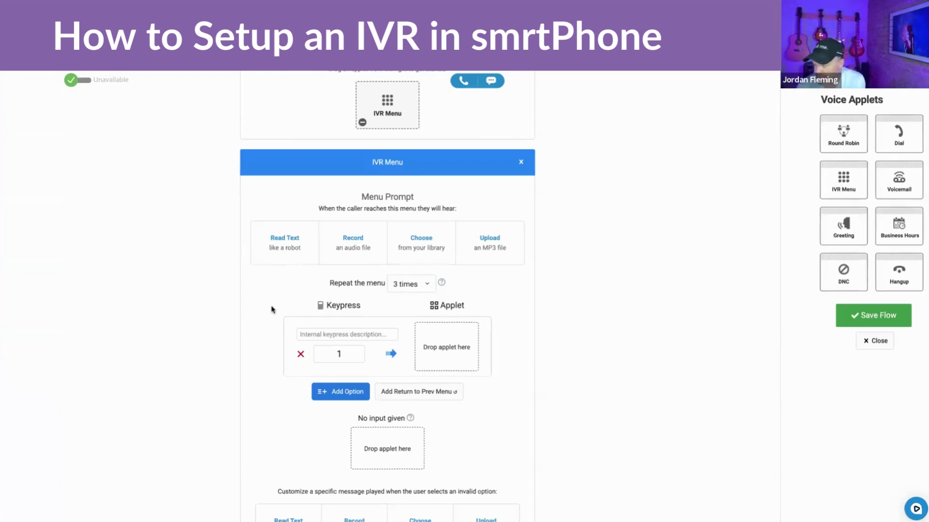
scroll(272, 309, "down", 1)
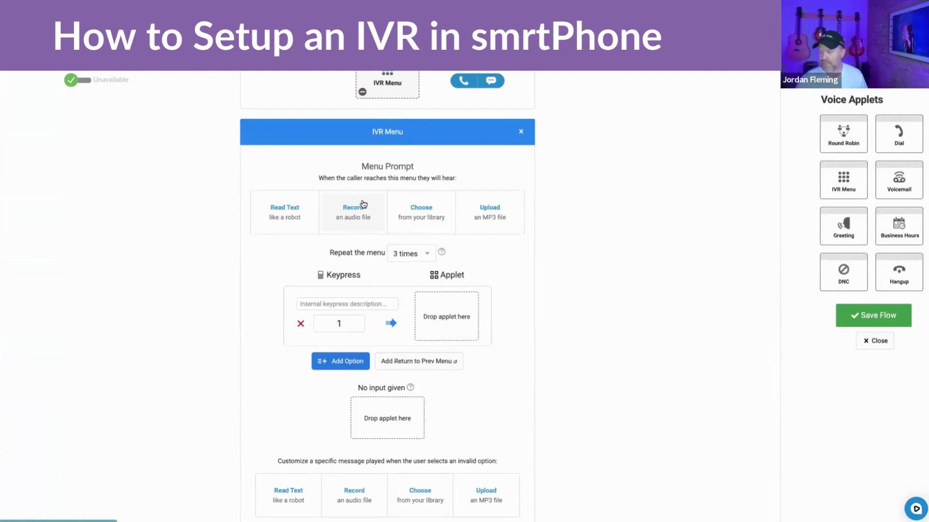
scroll(285, 286, "down", 1)
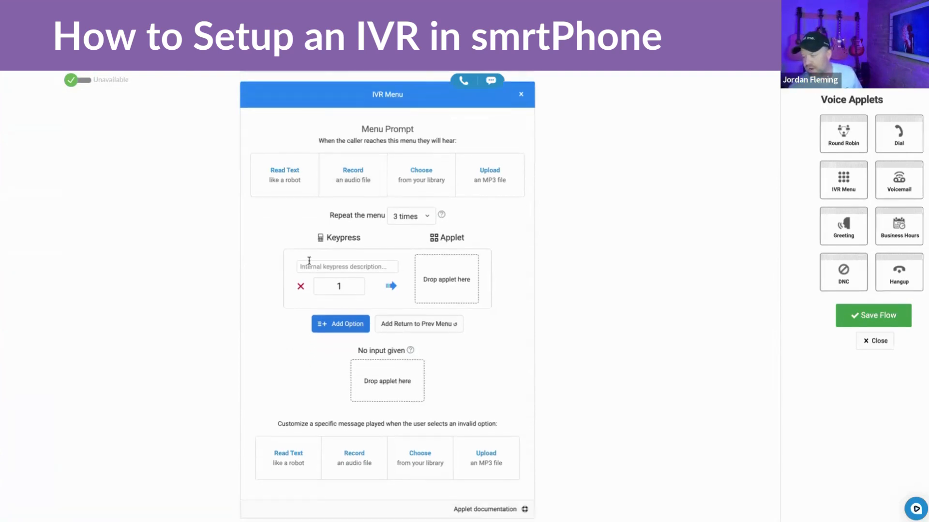
scroll(293, 312, "down", 1)
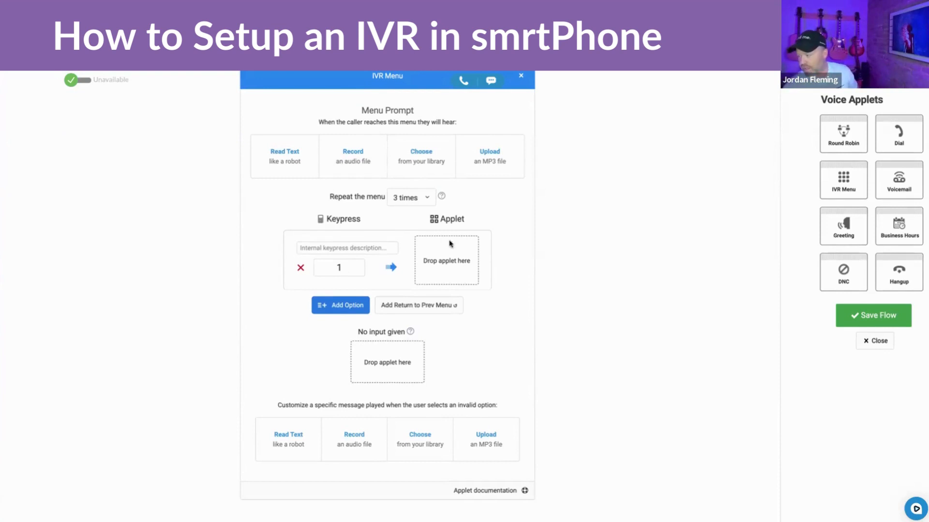
left_click(370, 248)
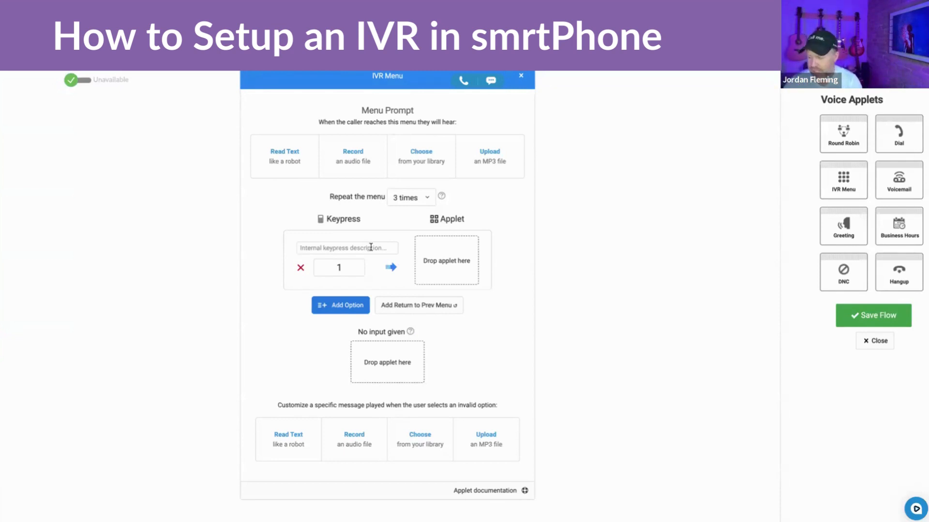
type("Sales")
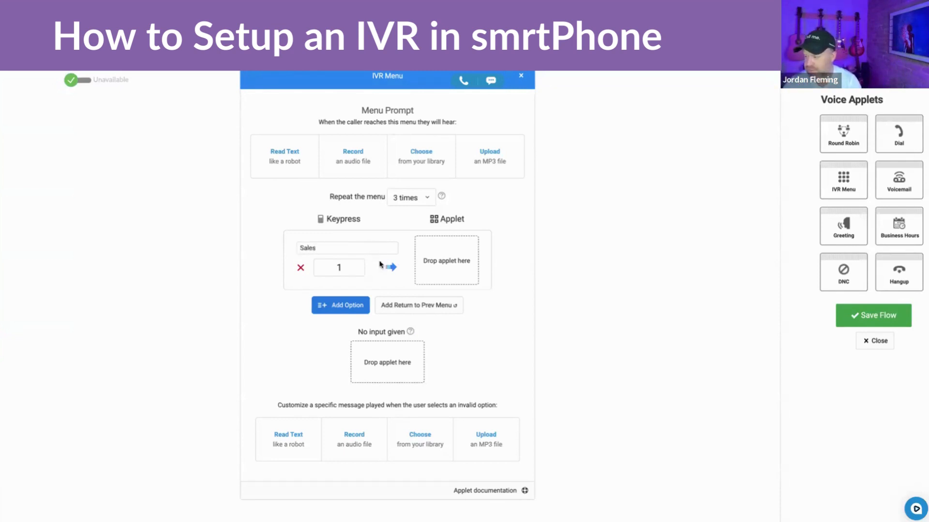
left_click(356, 309)
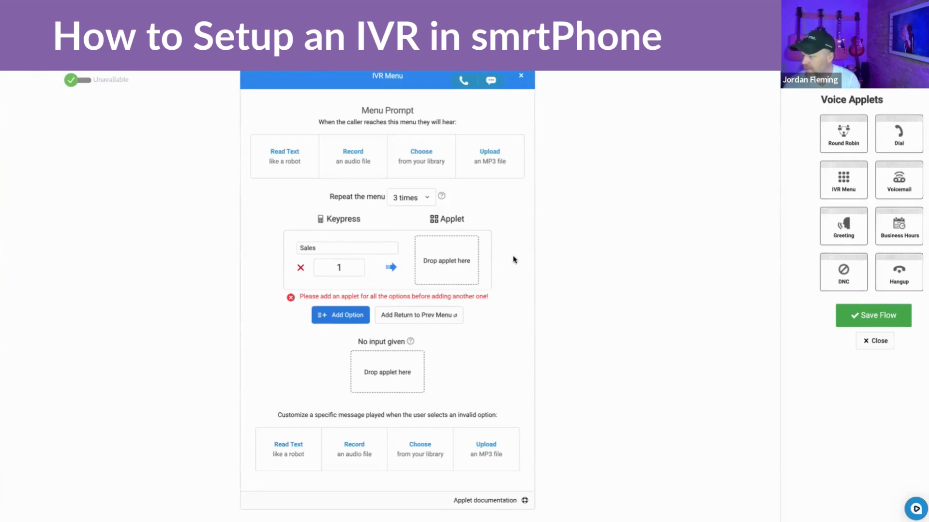
left_click_drag(899, 131, 453, 263)
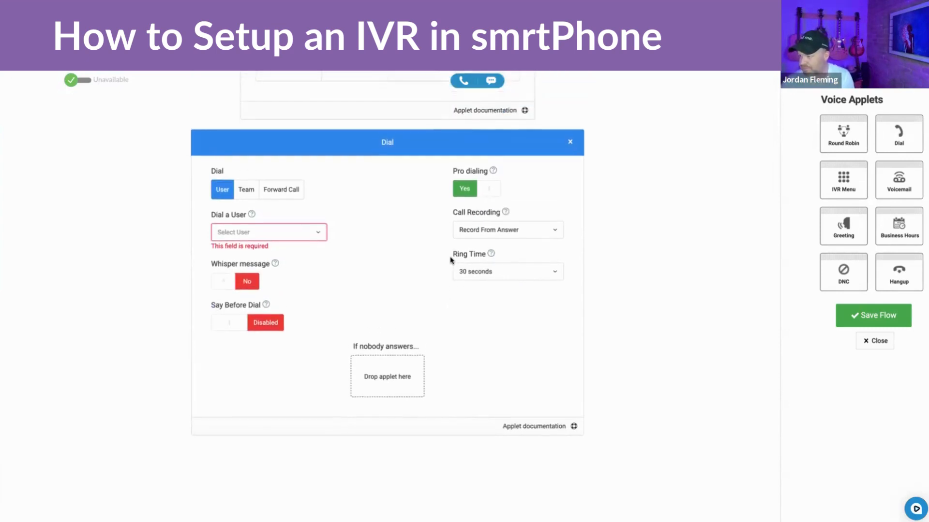
Step: Set the Dial applet to call the smrtDialer Testing team with simultaneous calling enabled
left_click(246, 198)
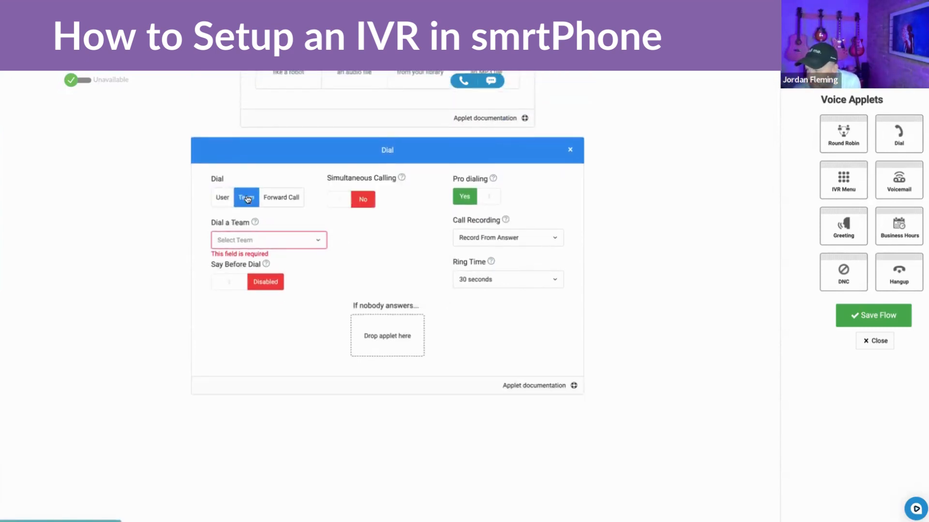
left_click(241, 240)
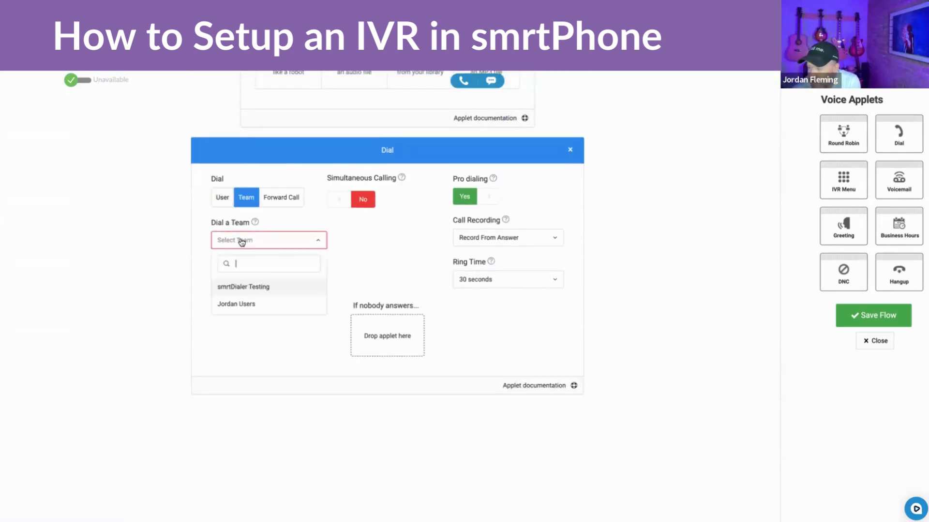
left_click(246, 288)
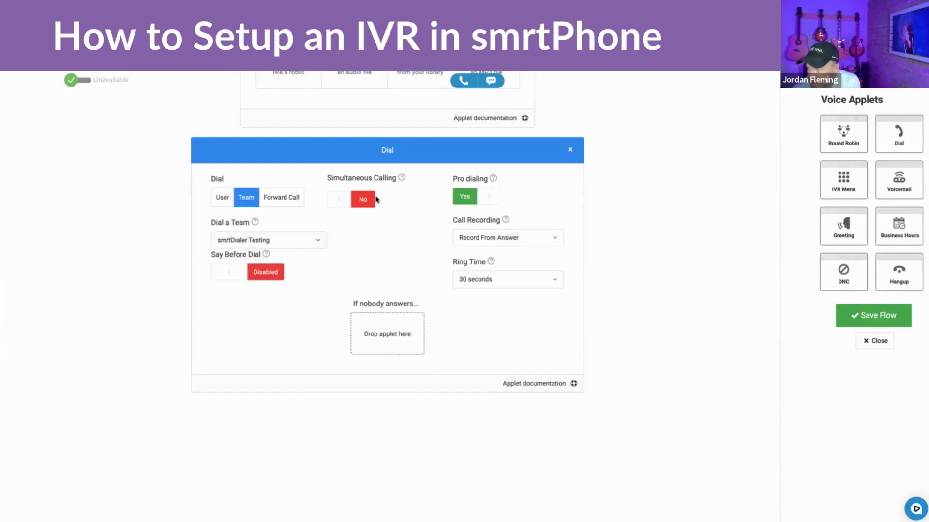
left_click(361, 204)
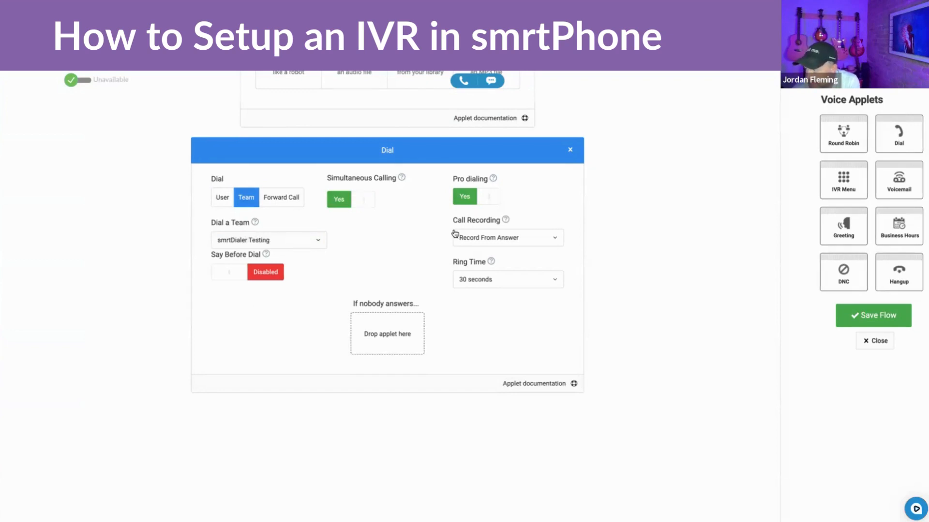
Step: Add a Voicemail applet for unanswered calls to the Dial applet, owned by the smrtDialer Testing team inbox
scroll(437, 260, "down", 1)
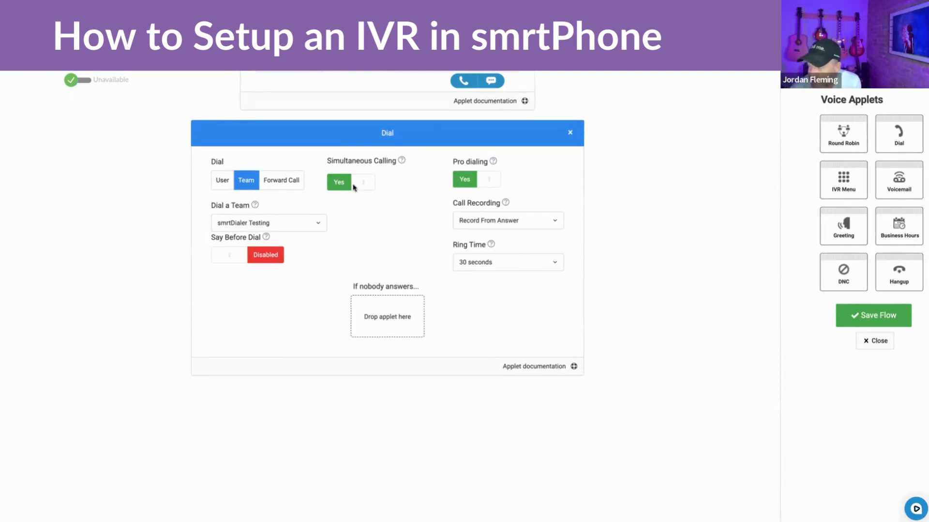
scroll(365, 255, "up", 1)
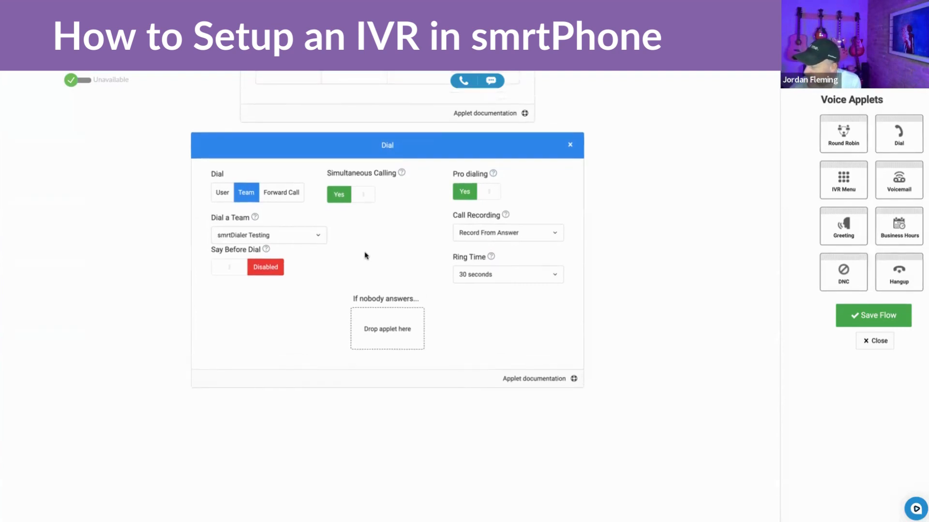
scroll(365, 264, "up", 2)
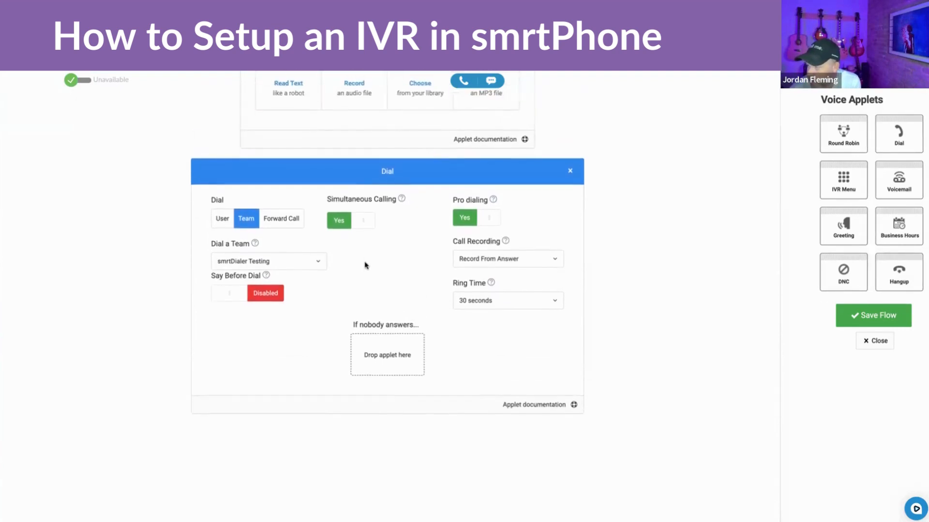
scroll(365, 263, "down", 2)
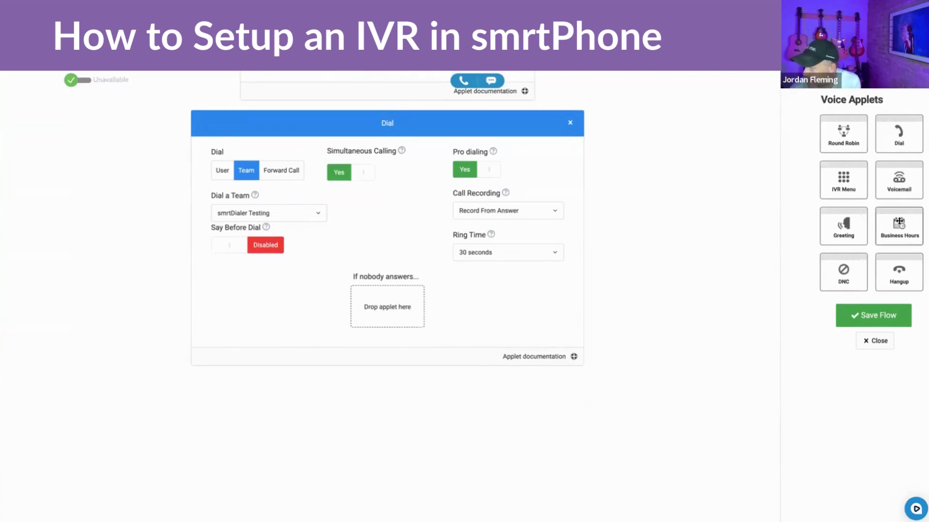
left_click_drag(898, 186, 383, 319)
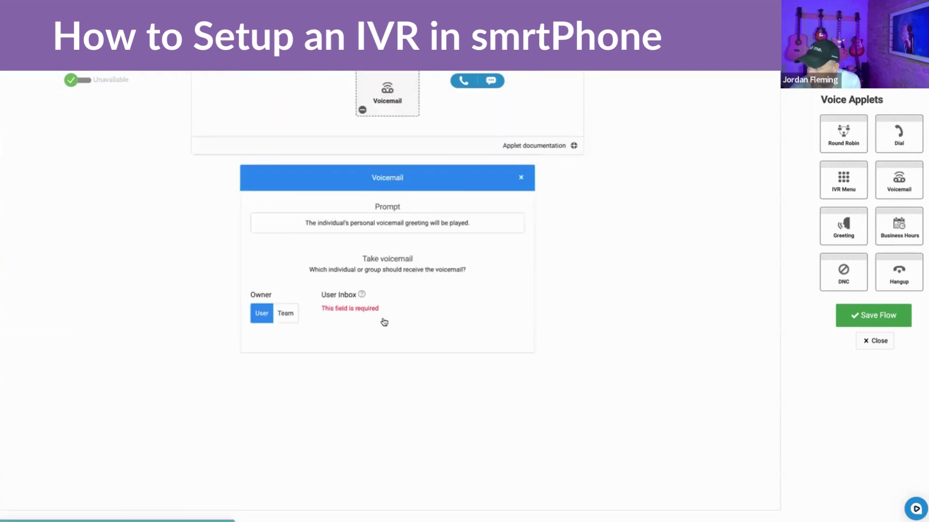
left_click(284, 314)
left_click(353, 346)
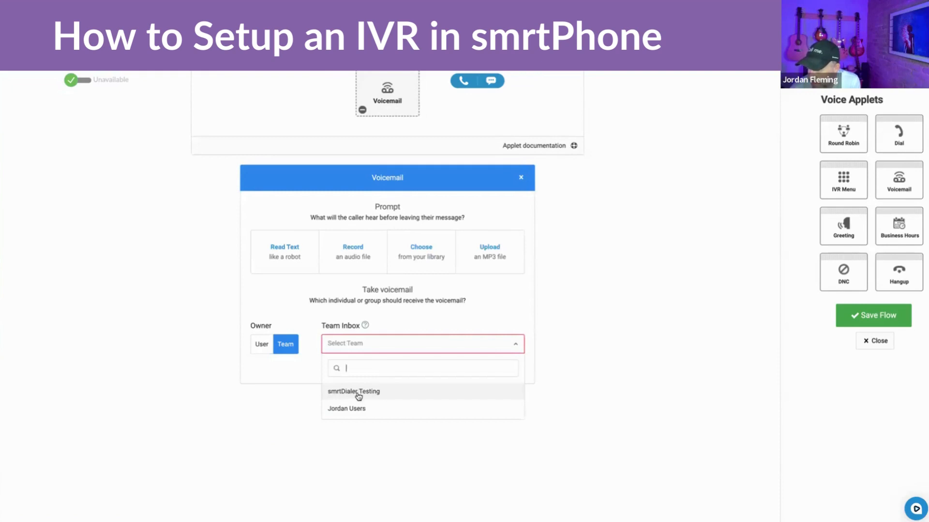
left_click(358, 394)
Step: Add keypress option 2 described as finance to the main IVR menu and assign a nested IVR Menu applet to it
scroll(400, 350, "up", 3)
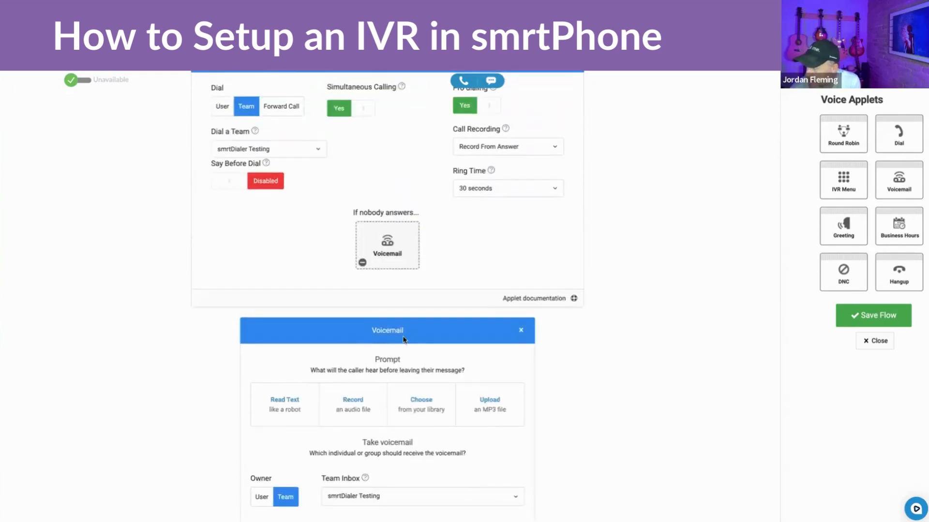
scroll(403, 339, "up", 10)
scroll(314, 320, "down", 2)
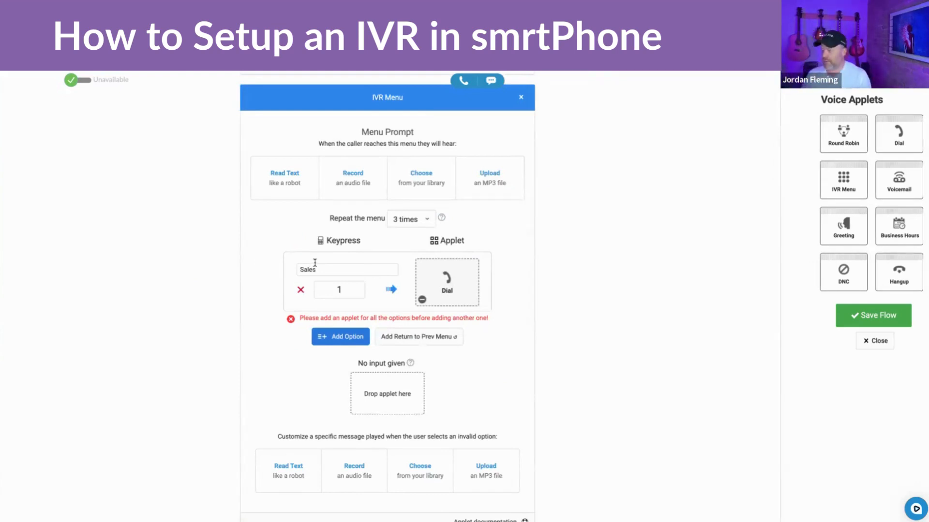
left_click(443, 289)
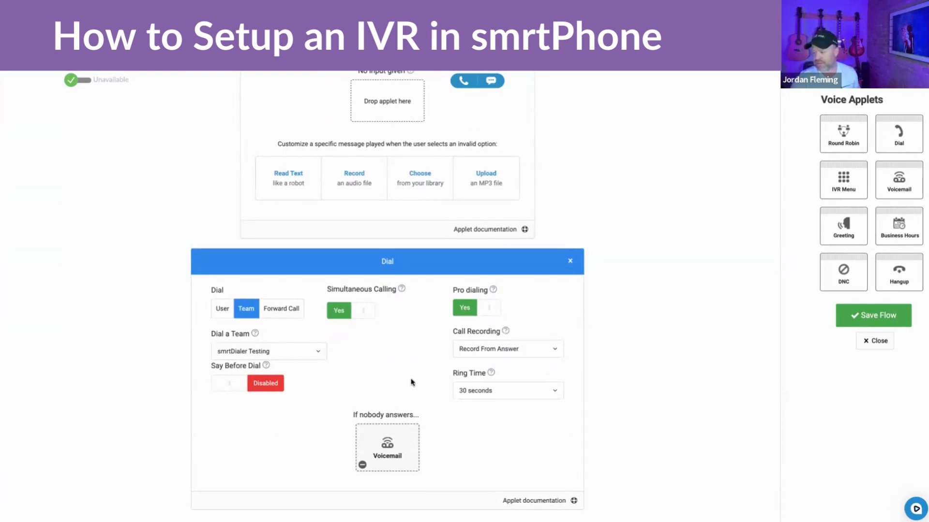
scroll(380, 390, "down", 2)
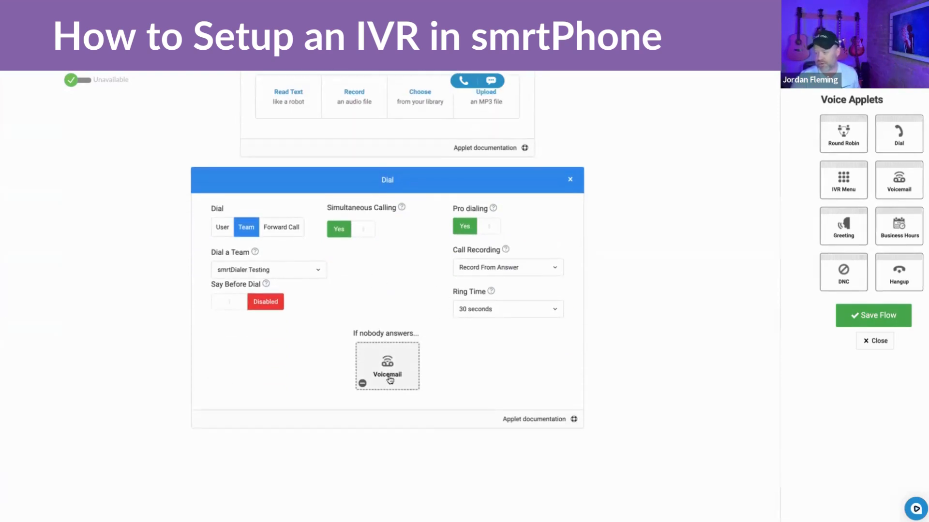
scroll(390, 377, "up", 8)
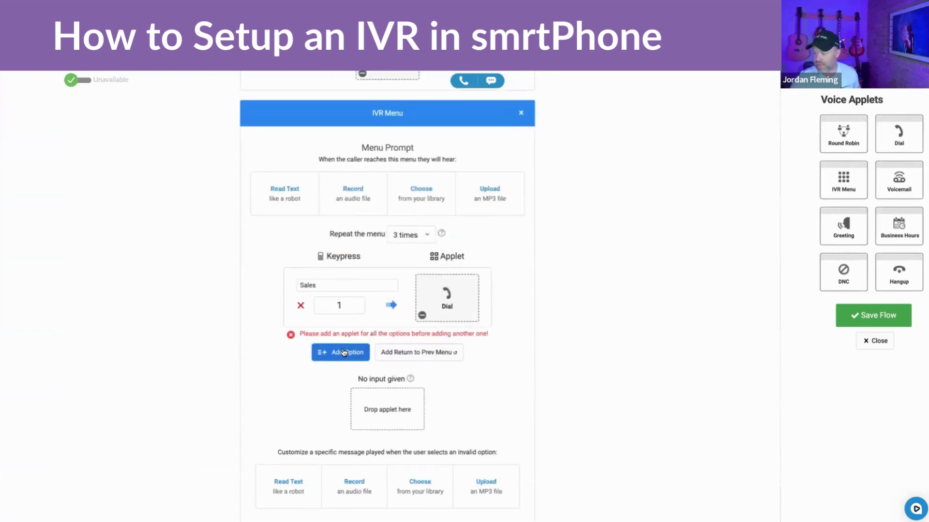
left_click(344, 352)
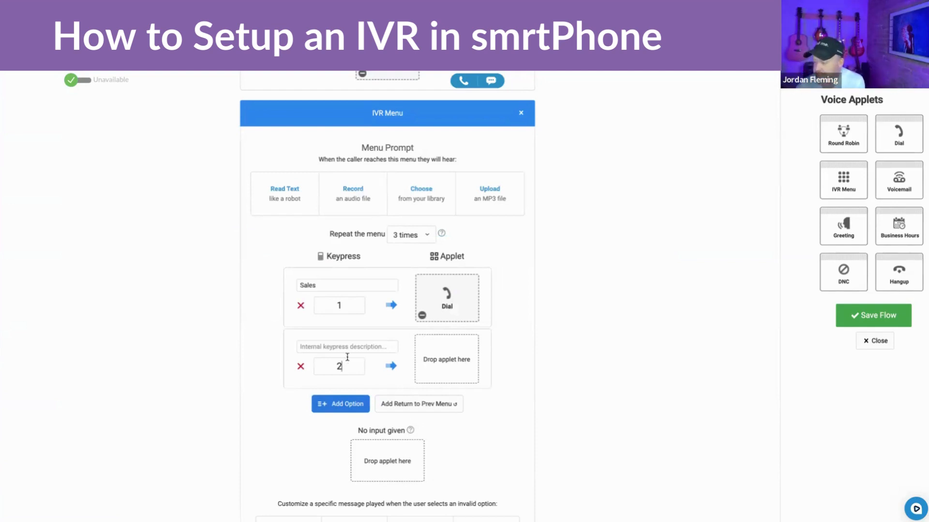
left_click(337, 346)
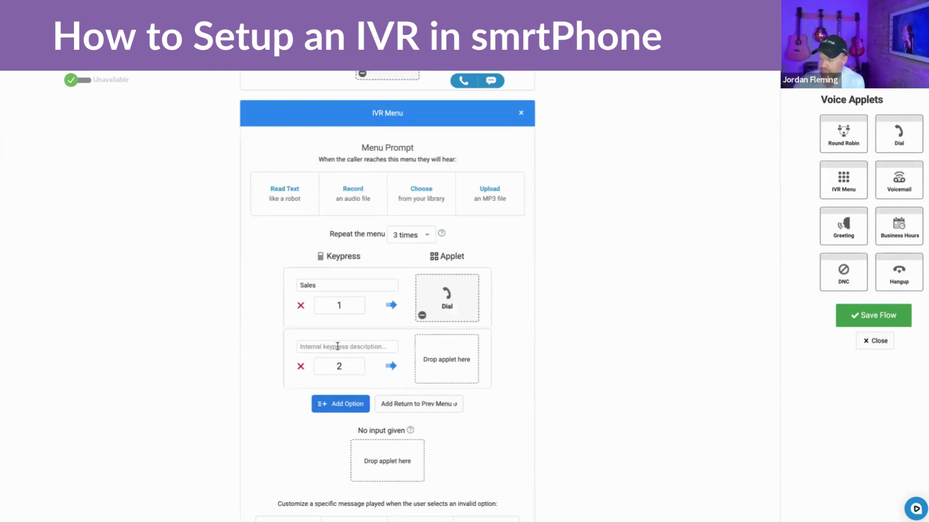
type("f")
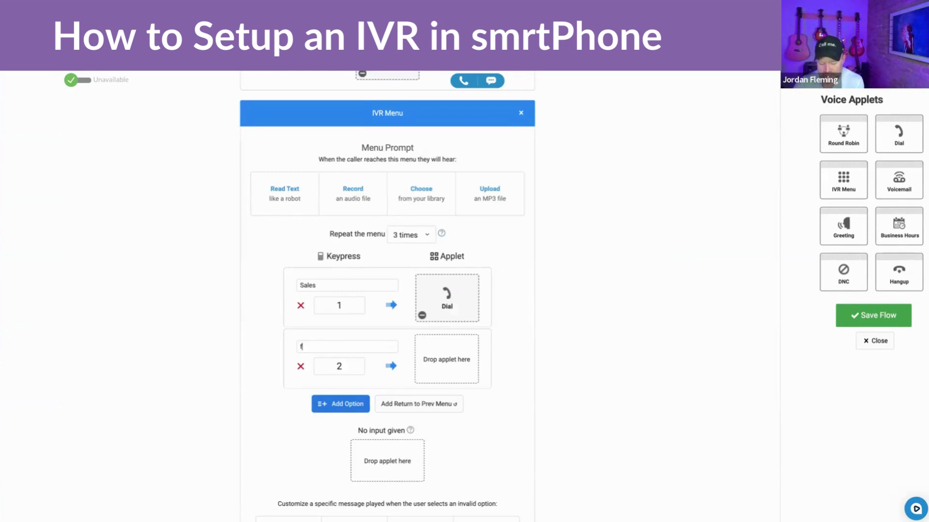
type("inance")
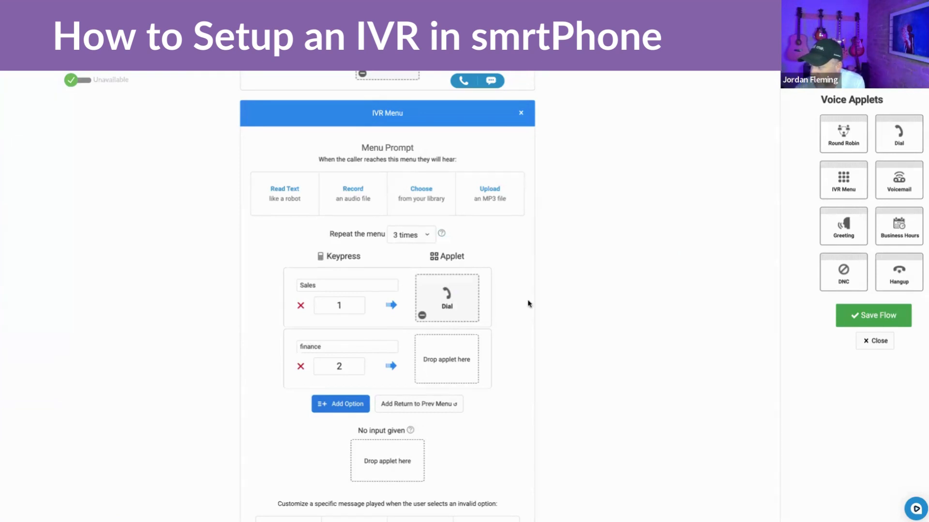
left_click_drag(843, 179, 463, 367)
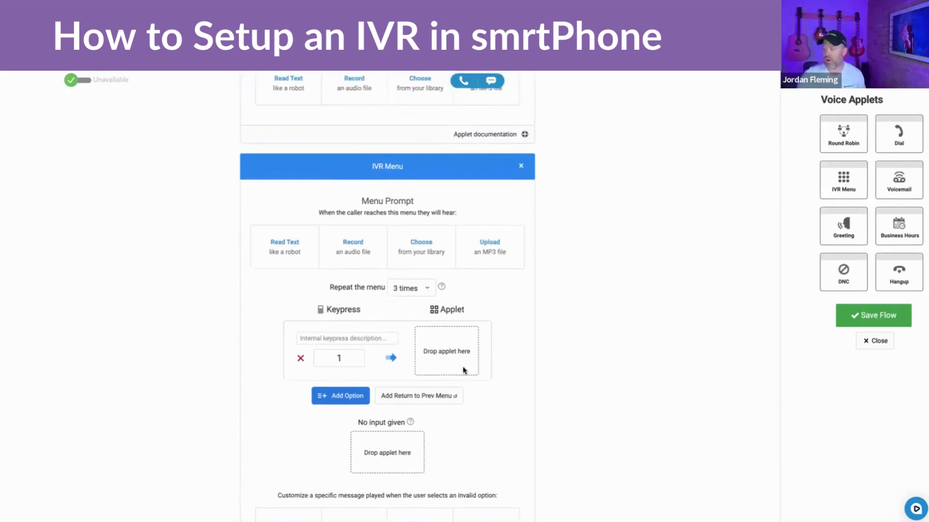
Step: Add a return-to-previous-menu option on keypress 9 in the nested finance IVR menu
scroll(462, 371, "up", 5)
scroll(464, 372, "down", 3)
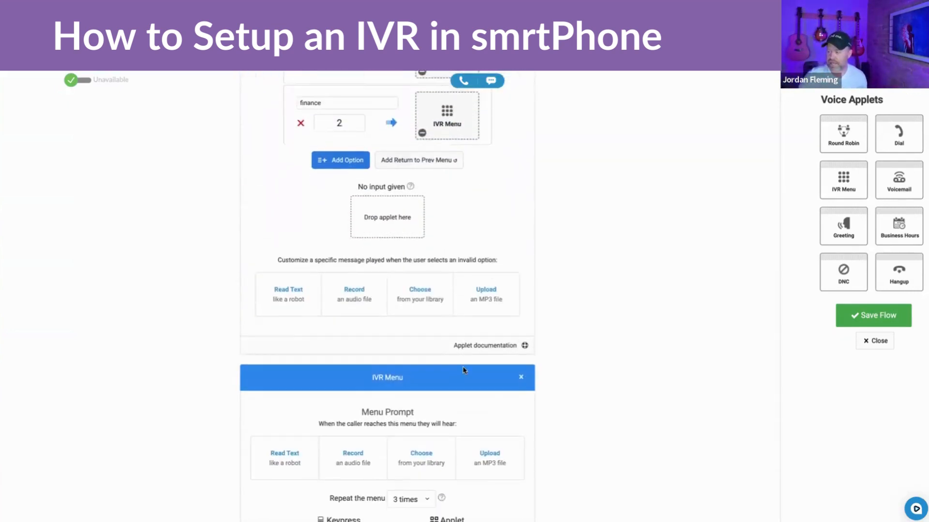
scroll(463, 371, "down", 1)
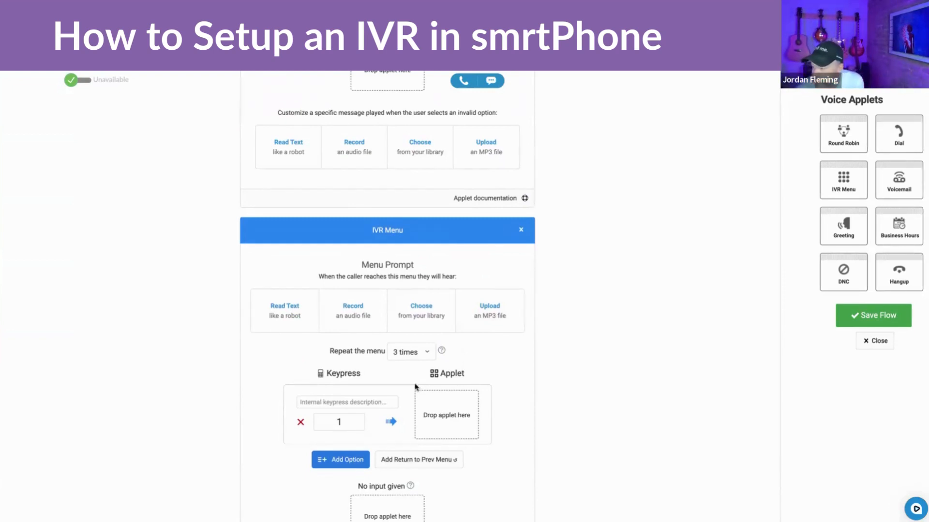
scroll(415, 387, "down", 1)
scroll(415, 387, "down", 1)
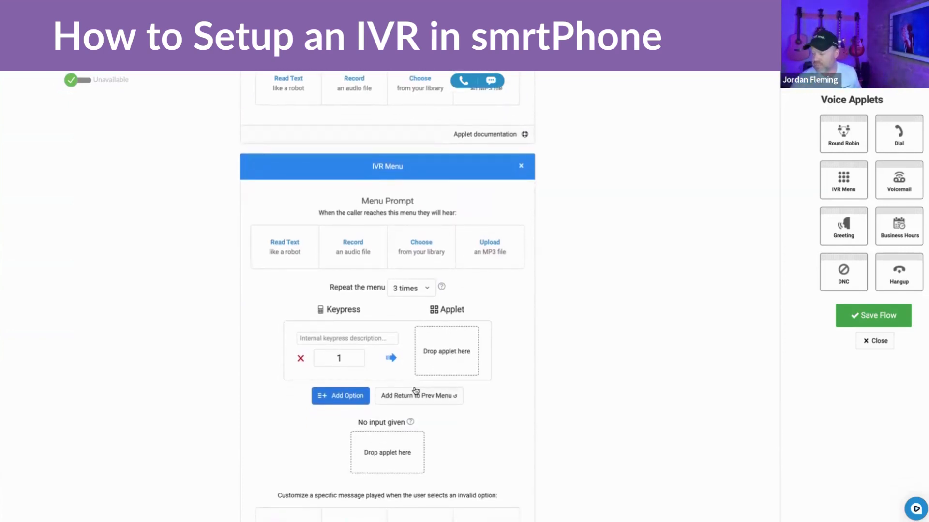
left_click(416, 395)
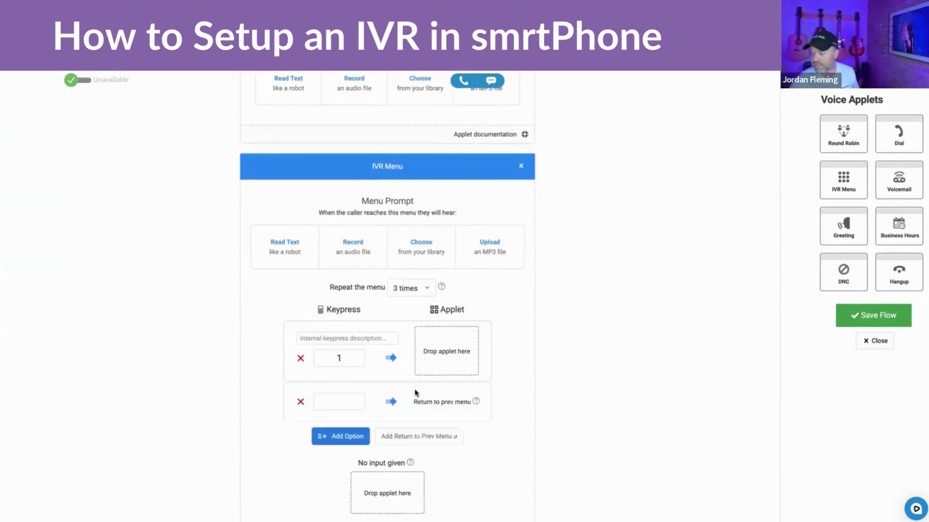
left_click(341, 401)
type("9")
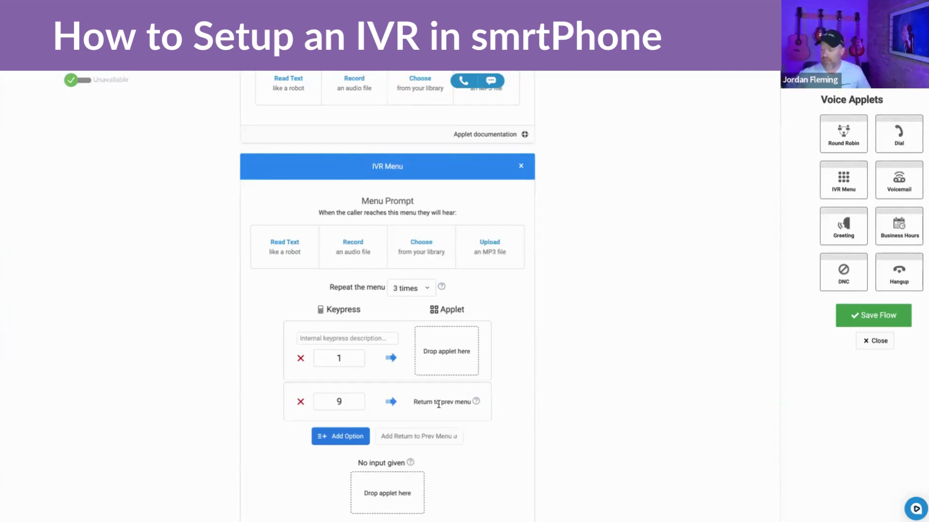
Step: Change keypress 1 in the nested finance menu to 100 and assign it a Dial applet that calls a specific user
scroll(428, 394, "up", 3)
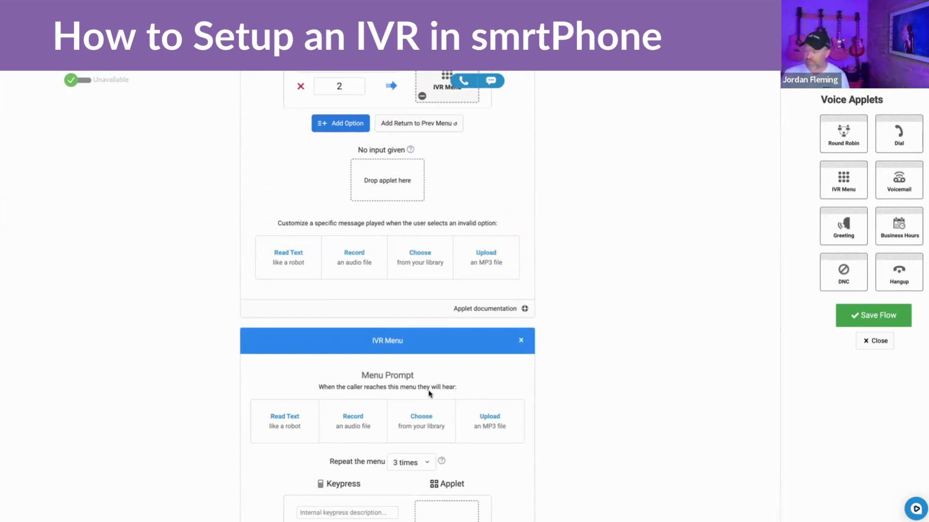
scroll(428, 394, "down", 3)
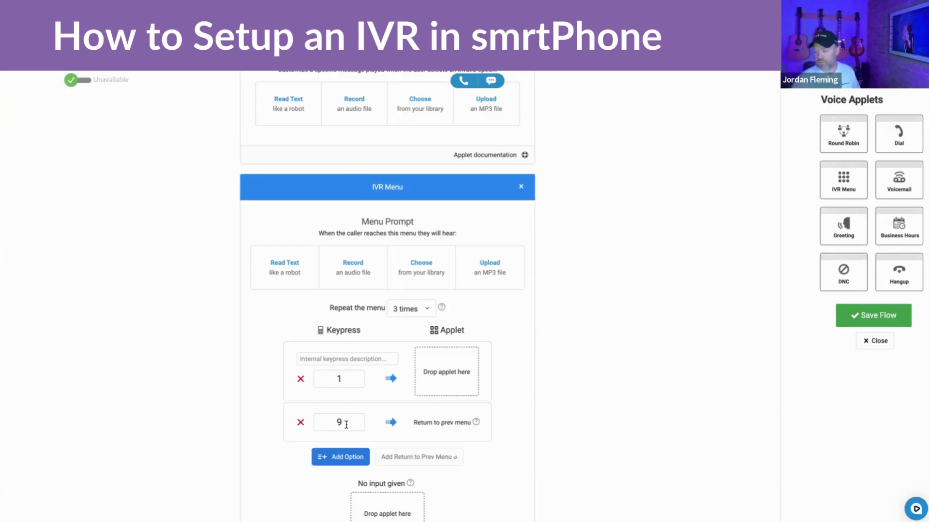
left_click(346, 379)
type("00")
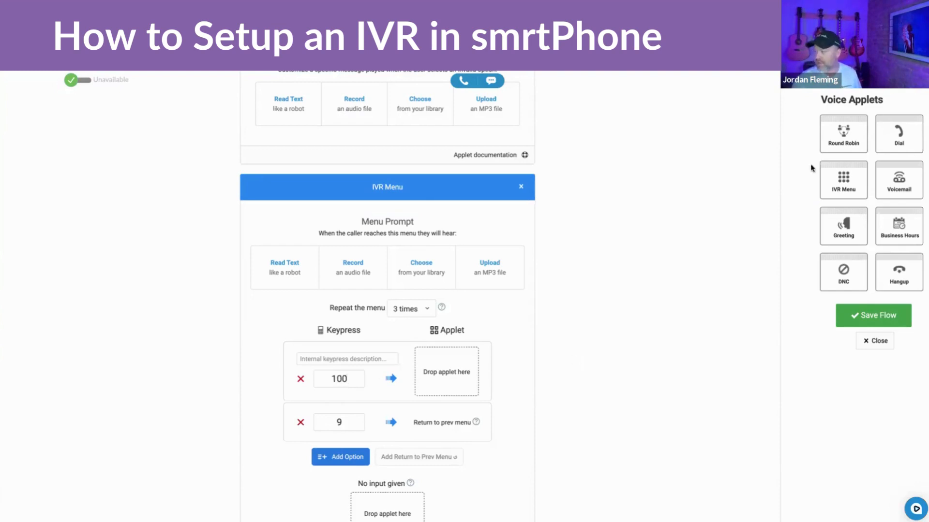
left_click_drag(898, 133, 467, 365)
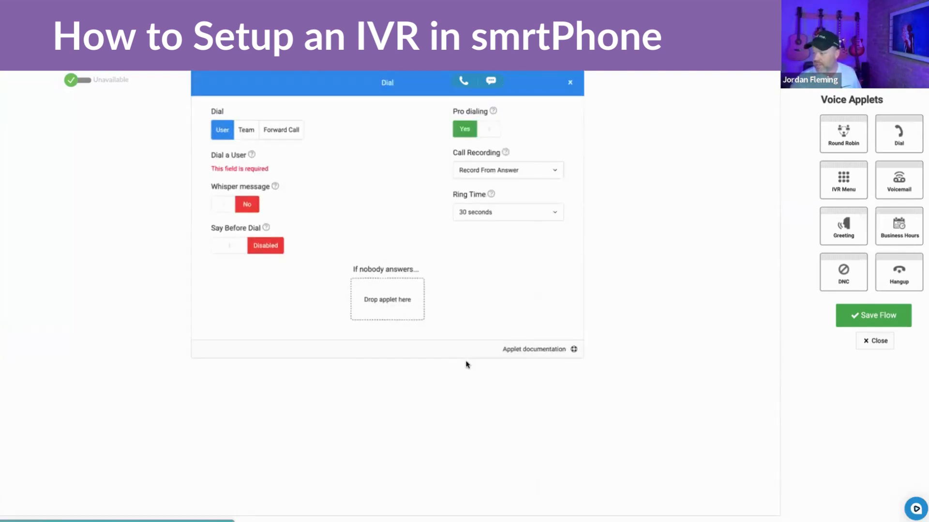
left_click(244, 173)
left_click(237, 234)
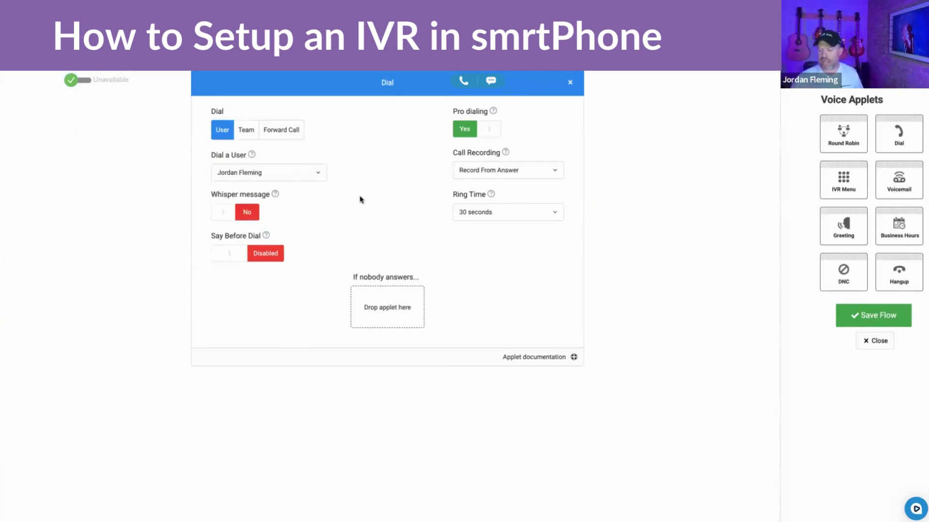
Step: Enter the dialed user's first name as the internal description of keypress option 100
scroll(360, 199, "up", 8)
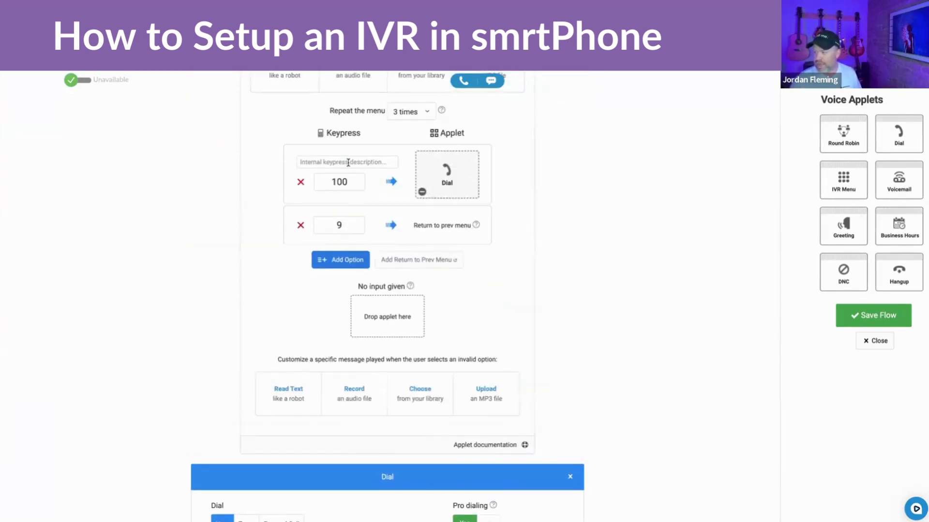
left_click(348, 162)
type("Jio")
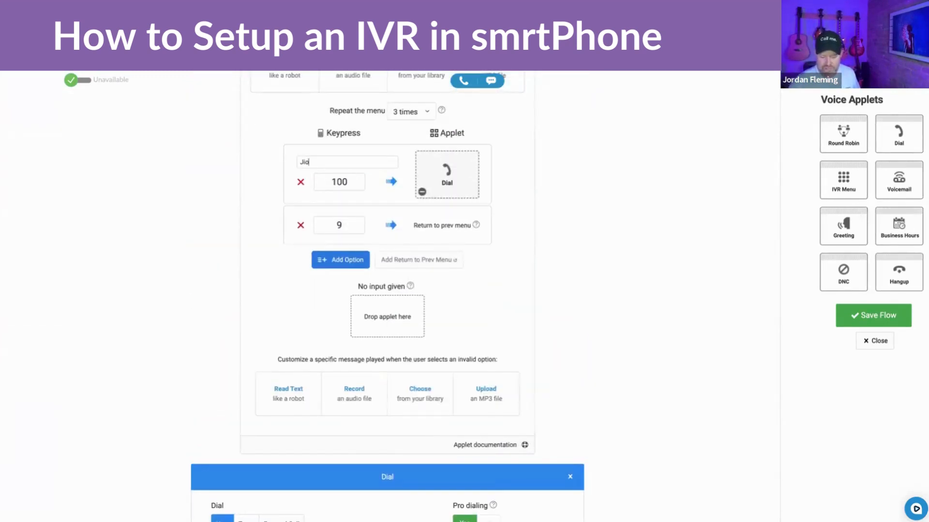
type("rda")
key("BackSpace")
key("BackSpace")
key("BackSpace")
key("BackSpace")
key("BackSpace")
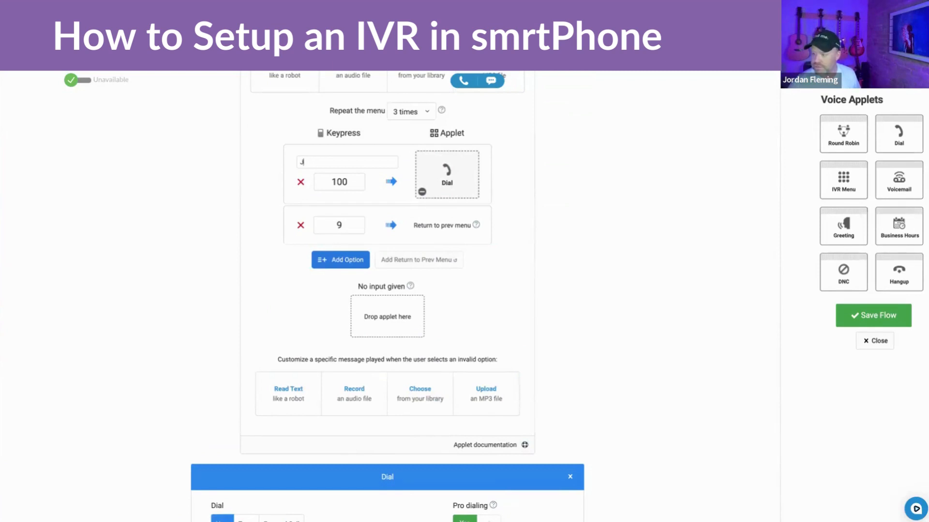
type("ordan")
Step: Add keypress option 101 to the nested finance menu and describe it with another person's first name
left_click(339, 260)
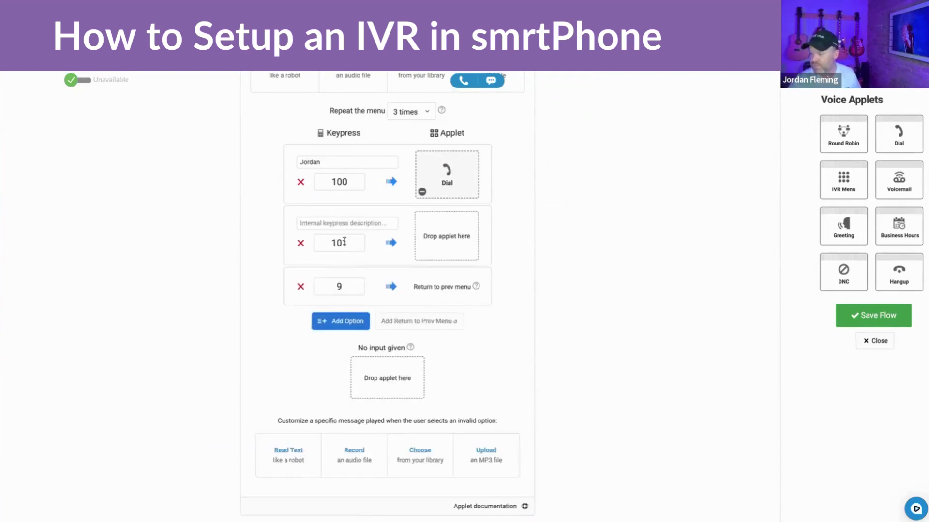
left_click(333, 224)
type("ellen")
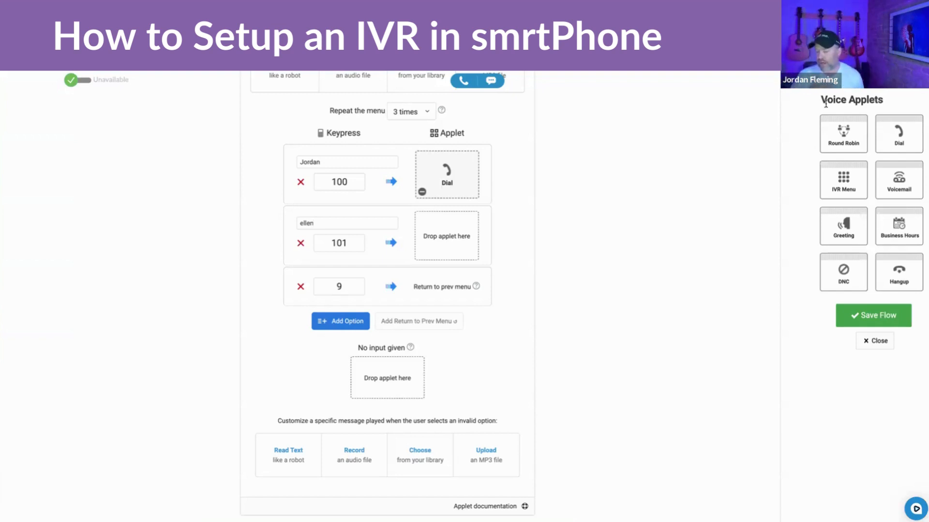
Step: Replace the Dial applet on the Sales option of the main IVR menu with a Business Hours applet
scroll(703, 165, "up", 15)
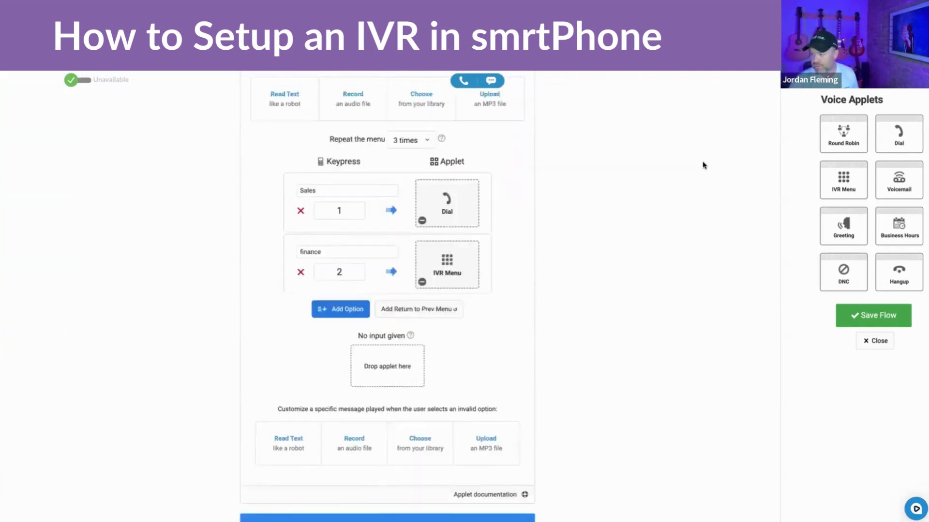
scroll(703, 165, "up", 2)
scroll(703, 165, "down", 4)
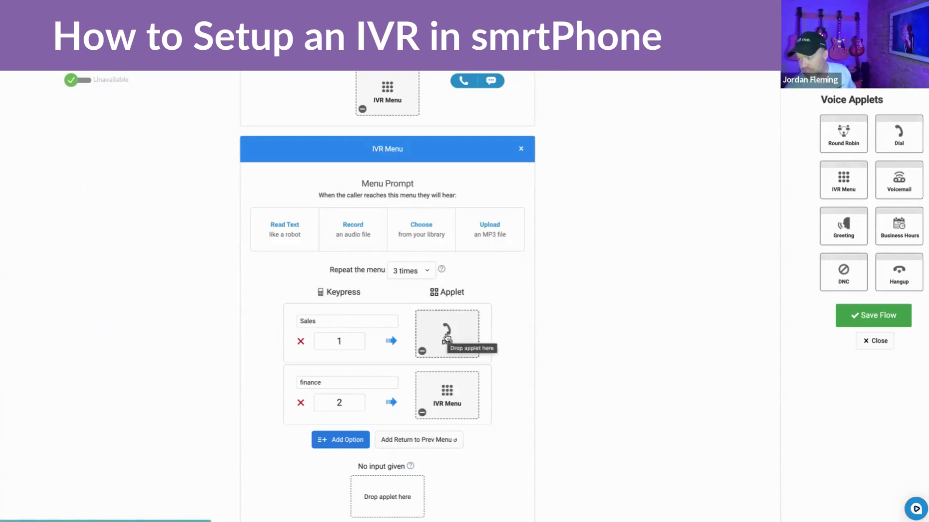
left_click(422, 352)
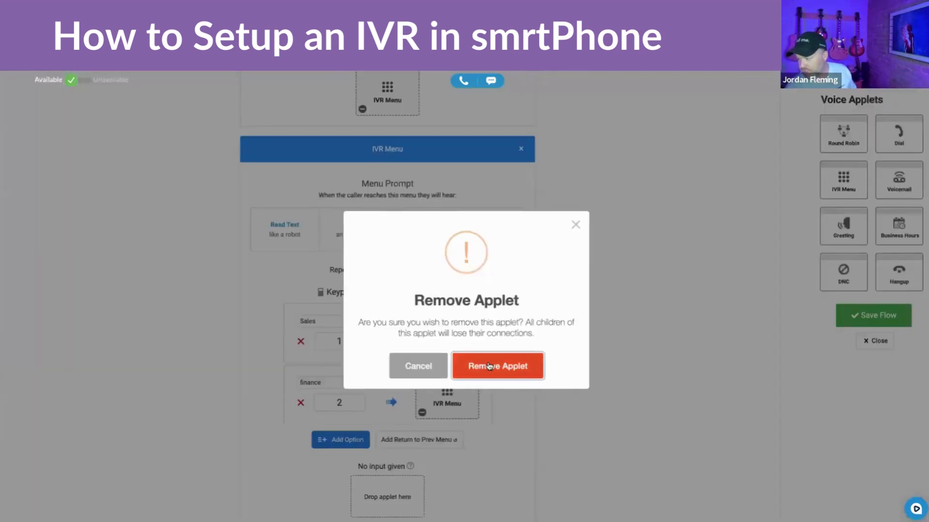
left_click(498, 364)
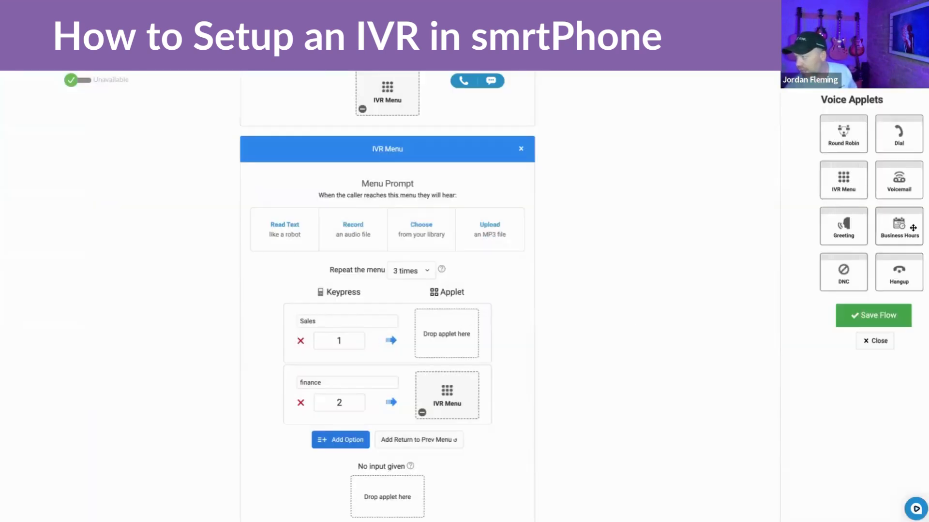
left_click_drag(896, 231, 441, 344)
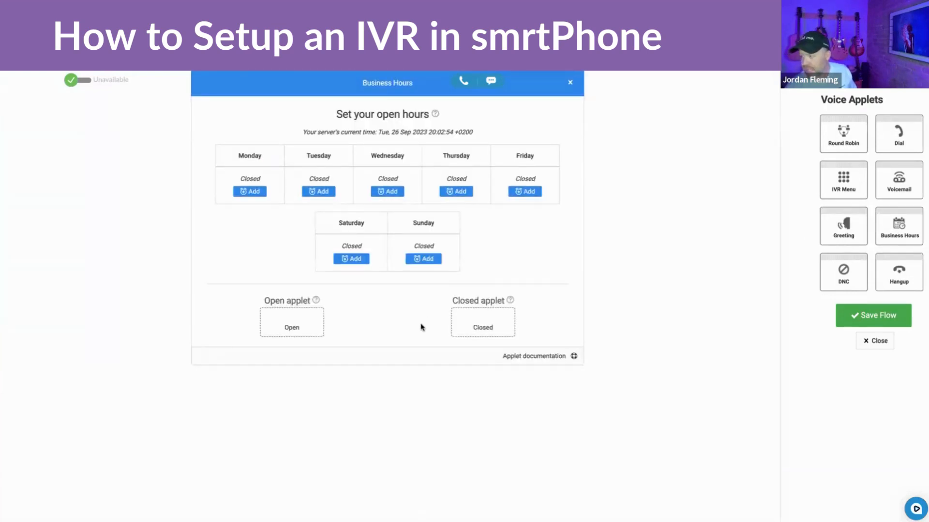
scroll(422, 327, "up", 2)
scroll(422, 327, "up", 5)
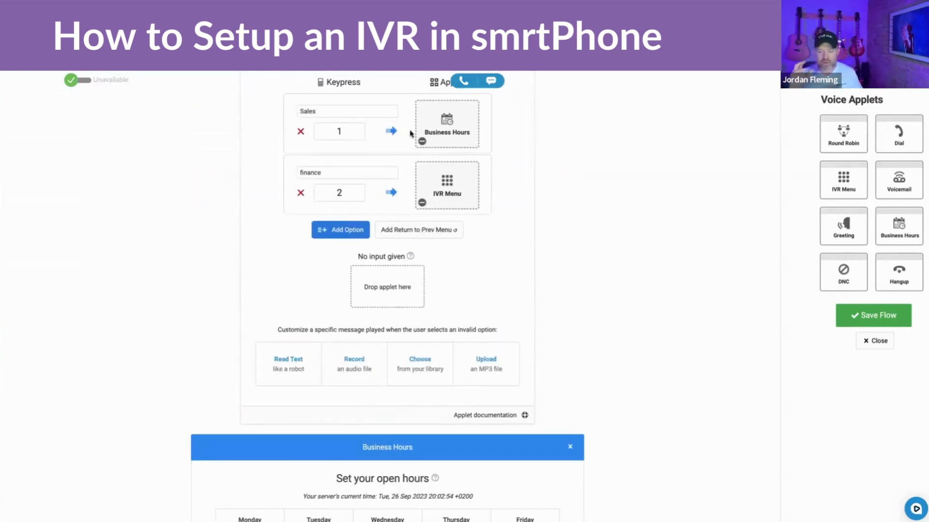
Step: Add open hours for Monday in the Business Hours applet with a start time of 09:00 AM
scroll(410, 133, "down", 5)
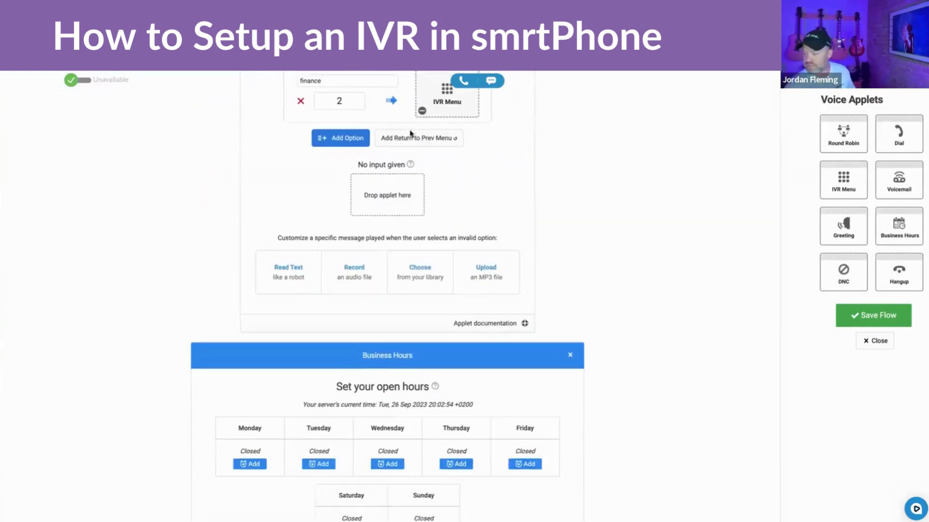
left_click(256, 284)
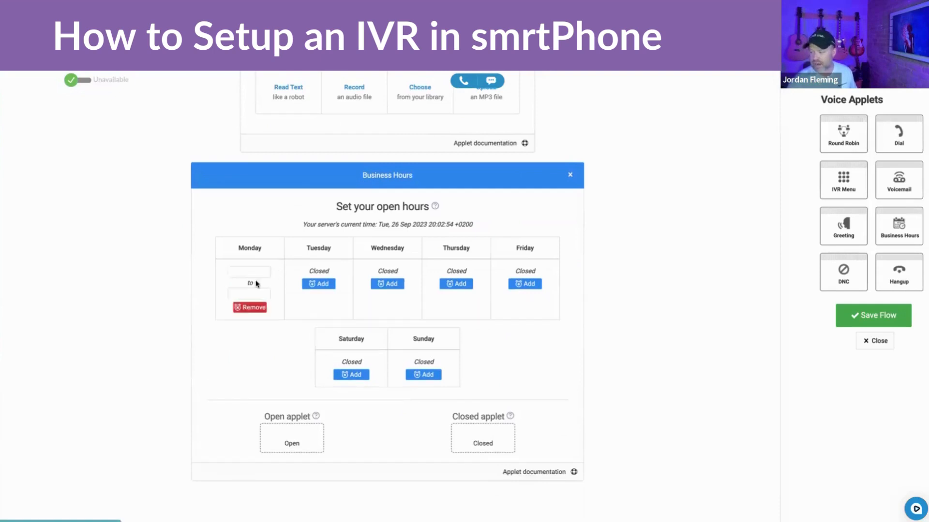
left_click(256, 274)
scroll(250, 353, "down", 2)
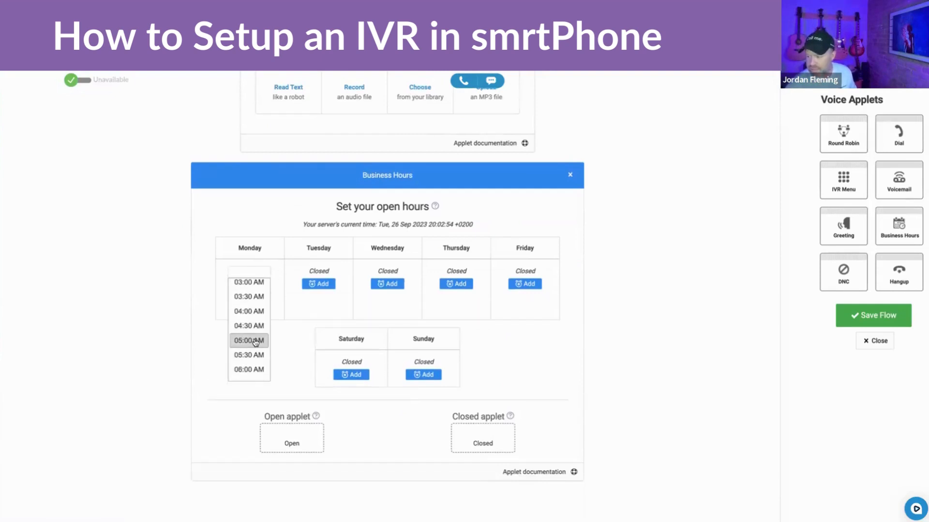
type("9")
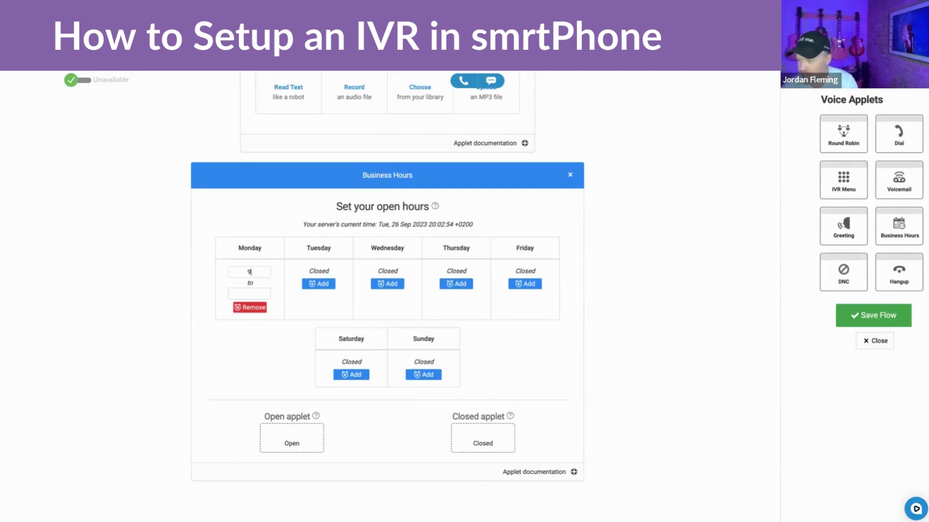
Step: Set the end of Monday's open hours to 04:00 PM
left_click(254, 294)
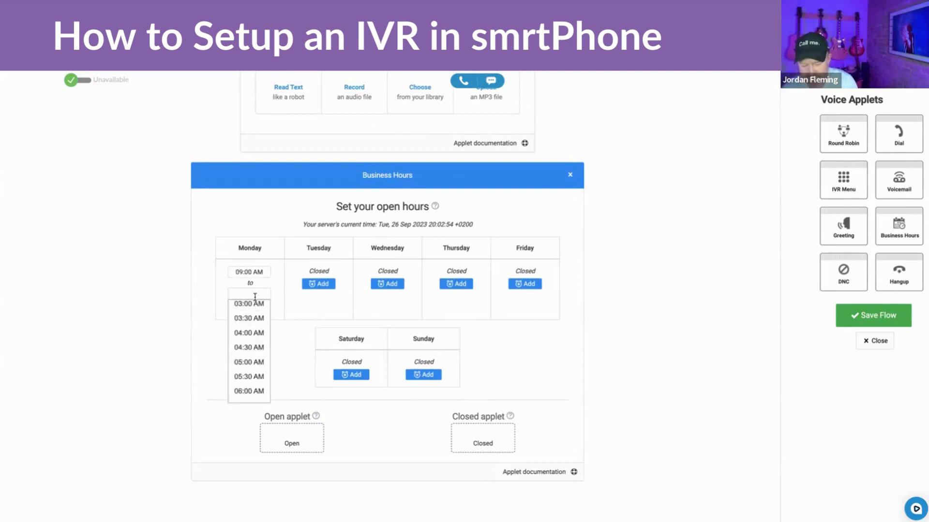
type("4")
key("Return")
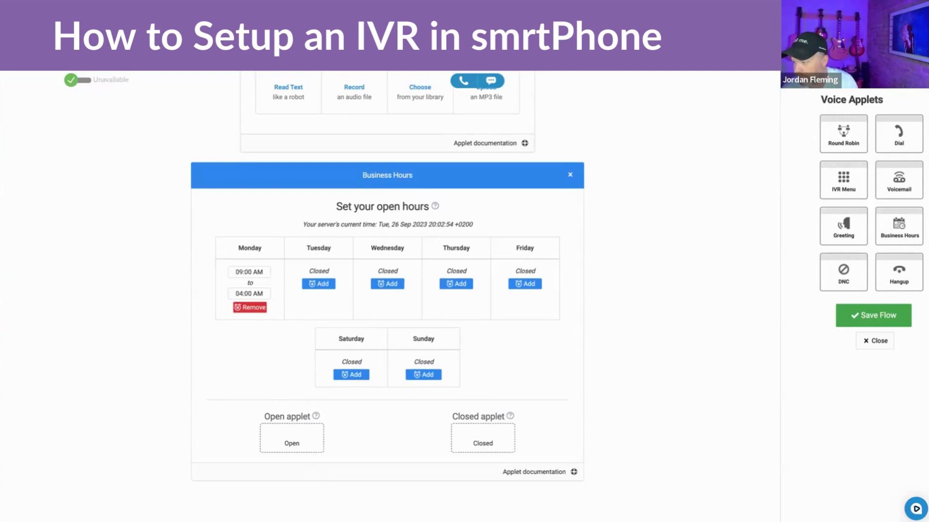
left_click(260, 294)
scroll(257, 324, "down", 10)
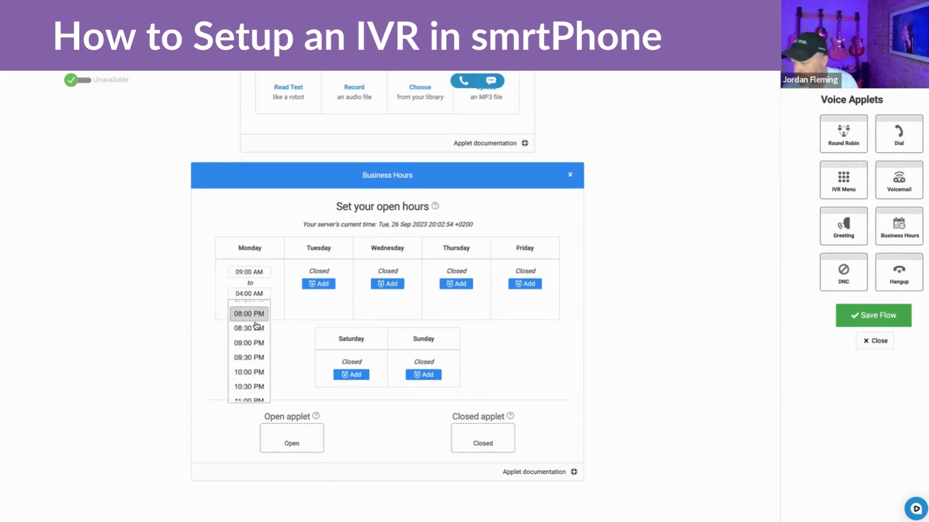
scroll(257, 325, "down", 5)
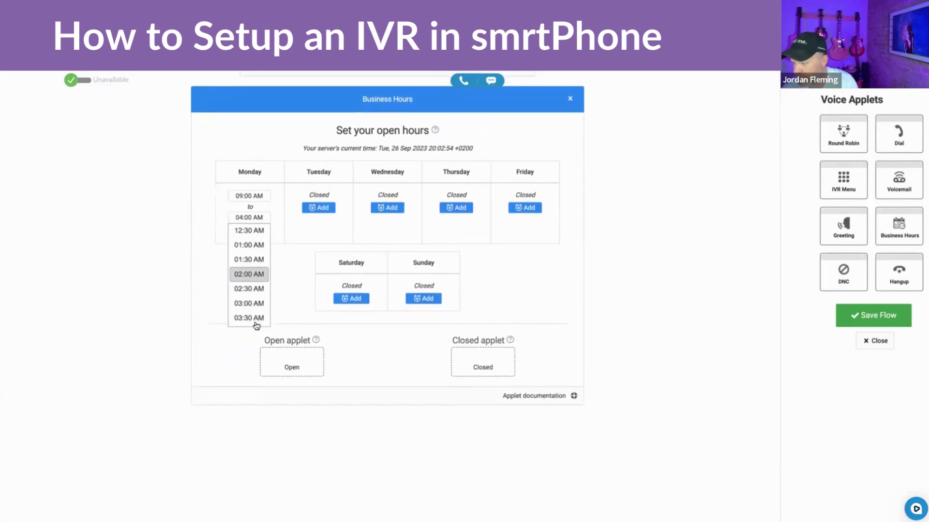
scroll(257, 325, "up", 5)
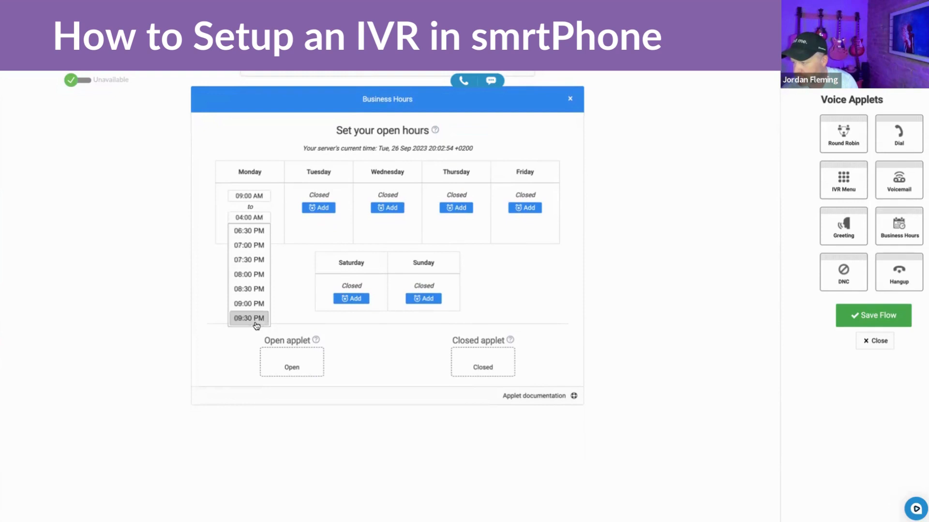
left_click(252, 238)
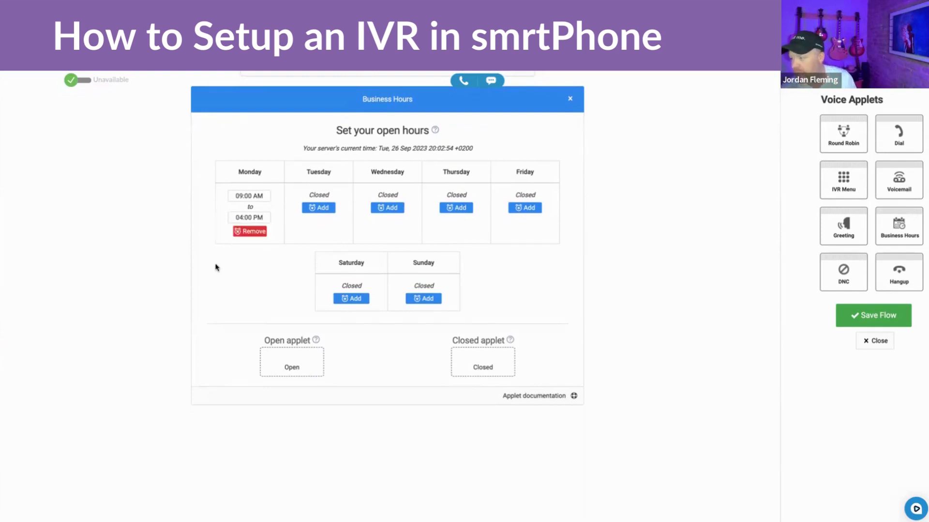